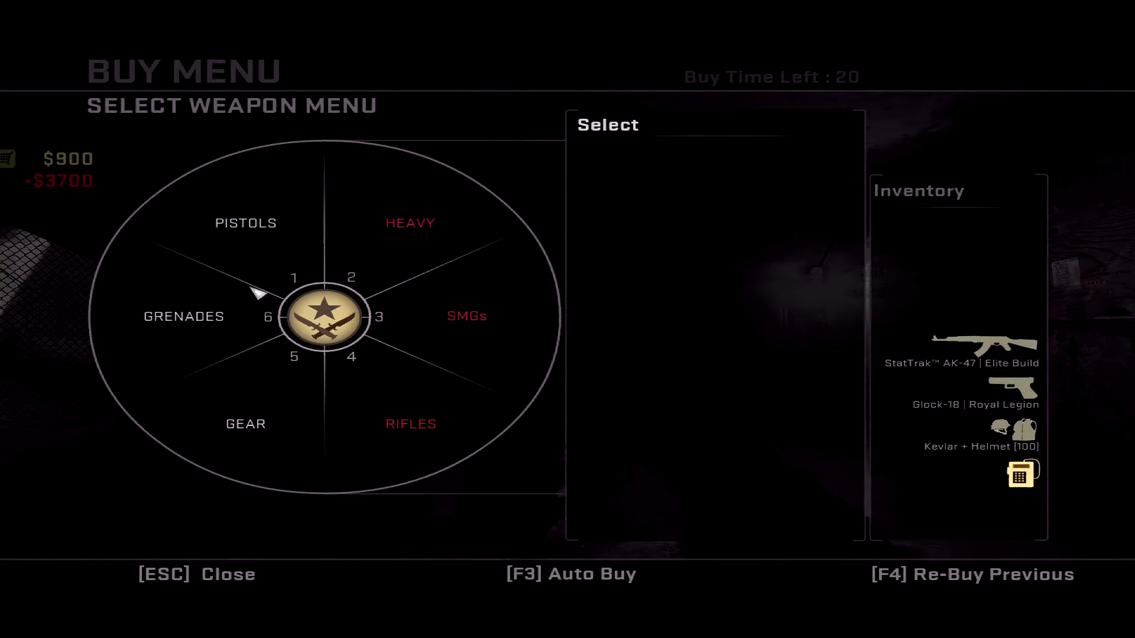
Step: Buy a molotov, a smoke grenade and a flashbang, then close the buy menu
{"action": "left_click", "coordinate": [245, 222]}
{"action": "left_click", "coordinate": [245, 418]}
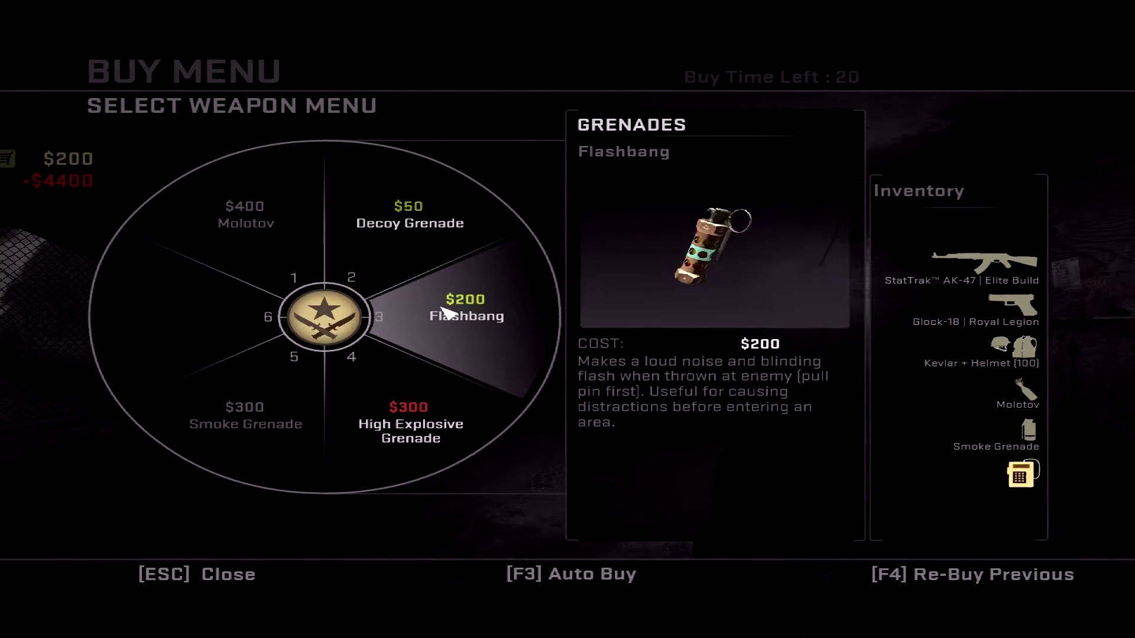
{"action": "left_click", "coordinate": [445, 315]}
{"action": "key", "text": "Escape"}
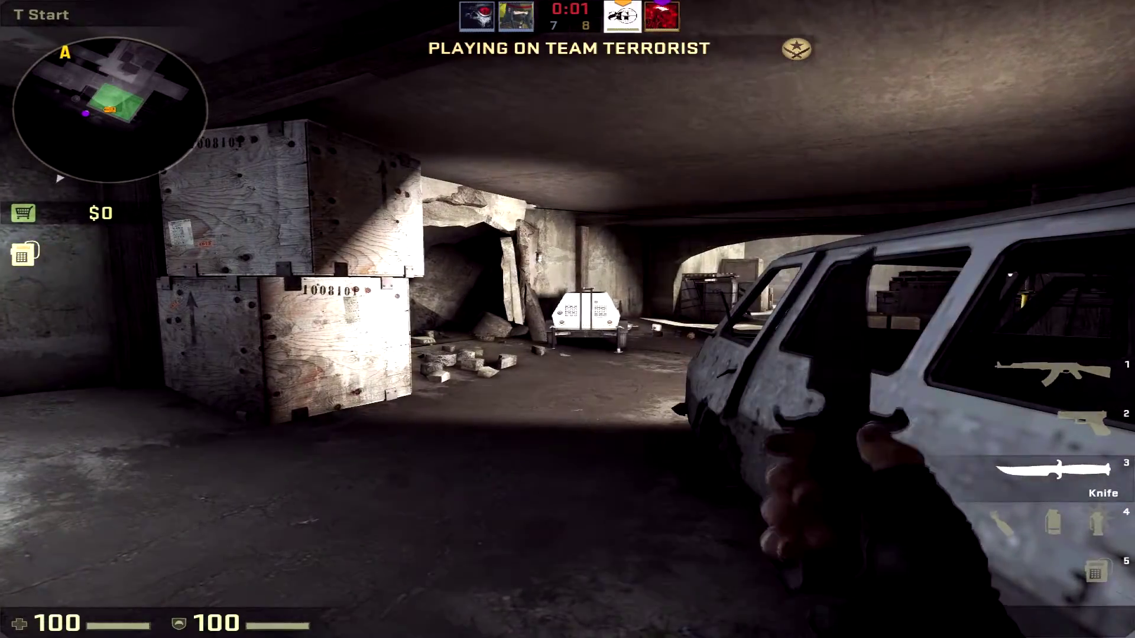
Step: Advance through the cave to the archway and throw the molotov through it
{"action": "key", "text": "w"}
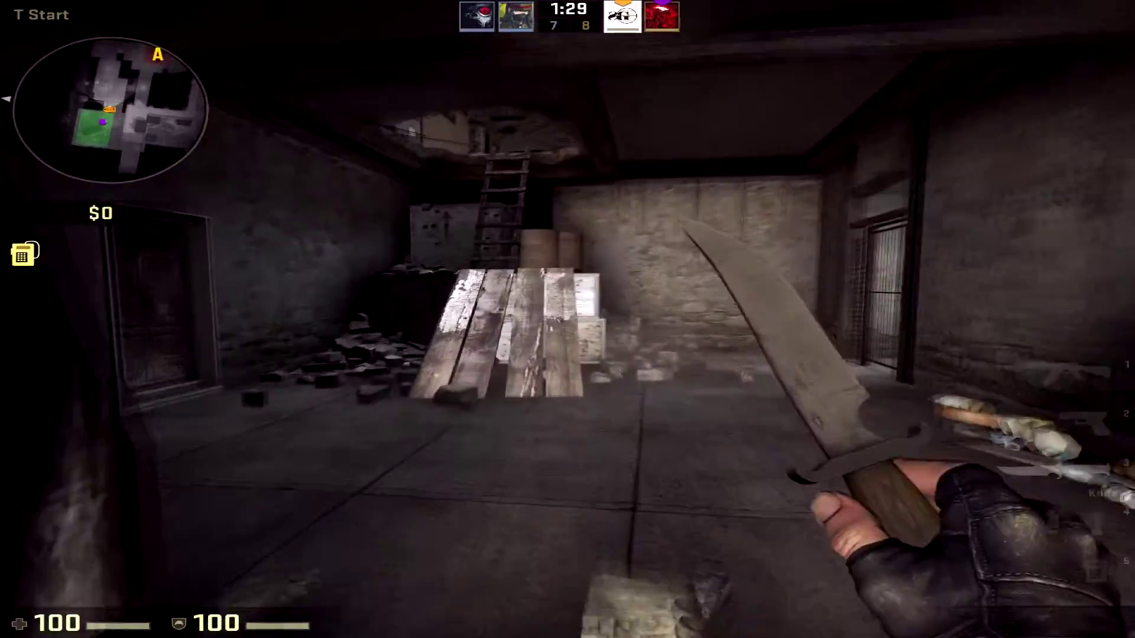
{"action": "key", "text": "w"}
{"action": "key", "text": "5"}
{"action": "key", "text": "4"}
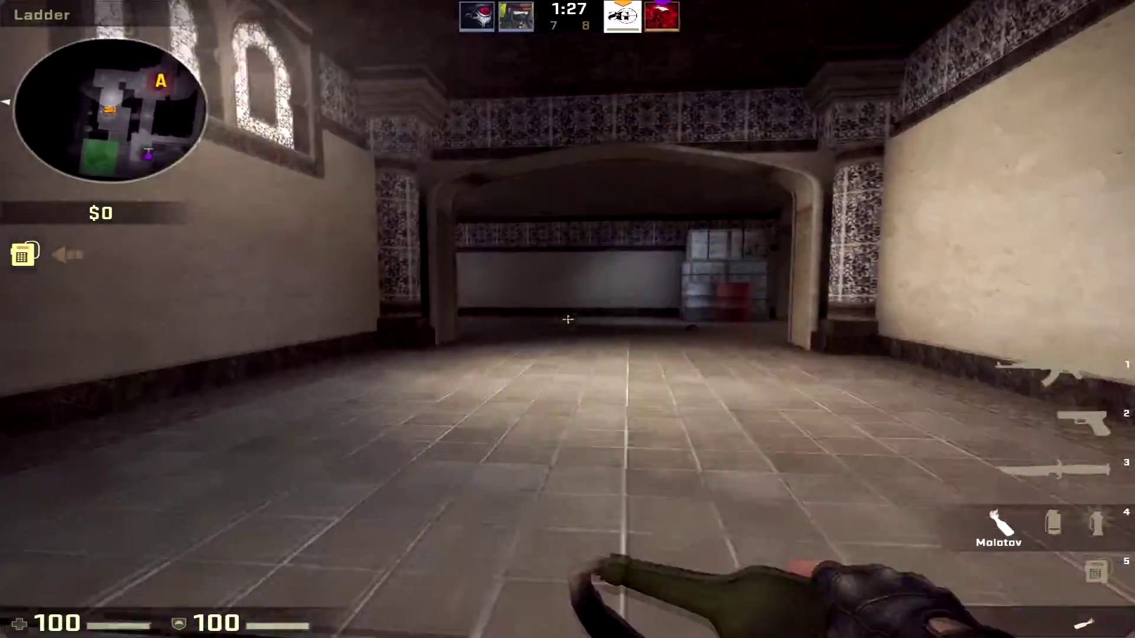
{"action": "key", "text": "w"}
{"action": "left_click", "coordinate": [568, 319]}
Step: Clear Bombsite A with the AK-47, shooting the enemies there, then switch to the knife
{"action": "key", "text": "1"}
{"action": "key", "text": "w"}
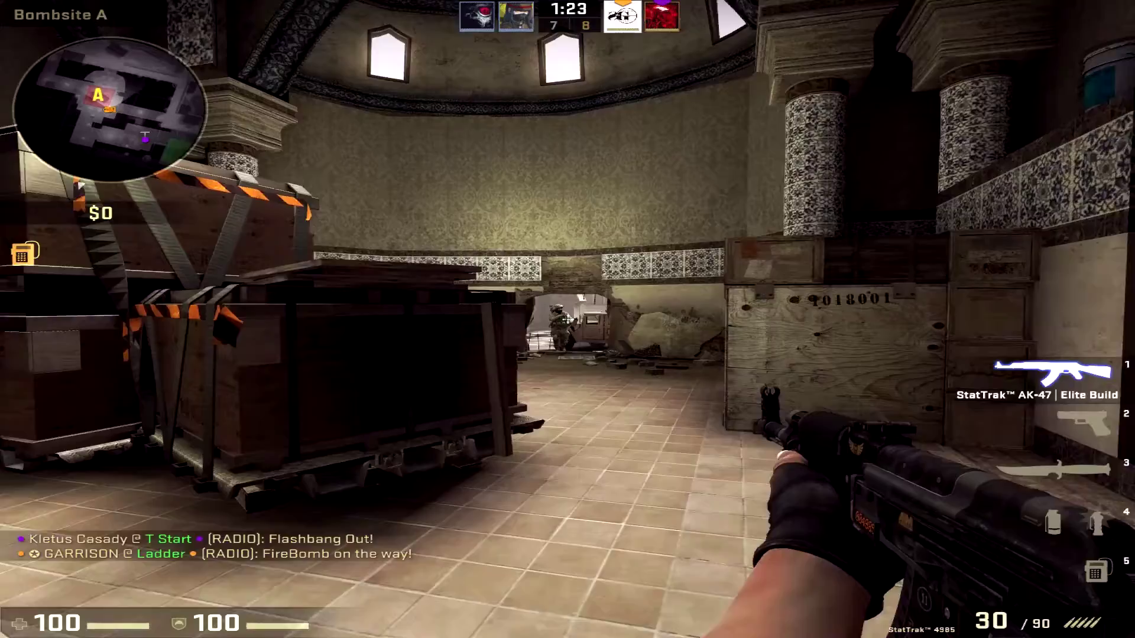
{"action": "left_click", "coordinate": [567, 319]}
{"action": "key", "text": "w"}
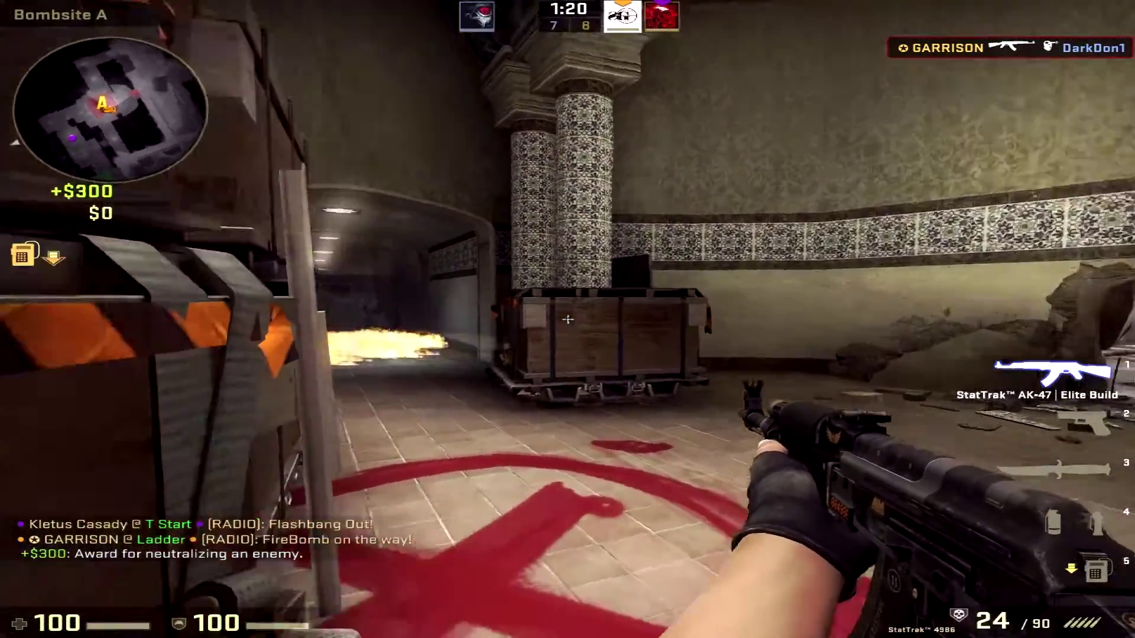
{"action": "left_click", "coordinate": [568, 319]}
{"action": "key", "text": "g"}
{"action": "key", "text": "3"}
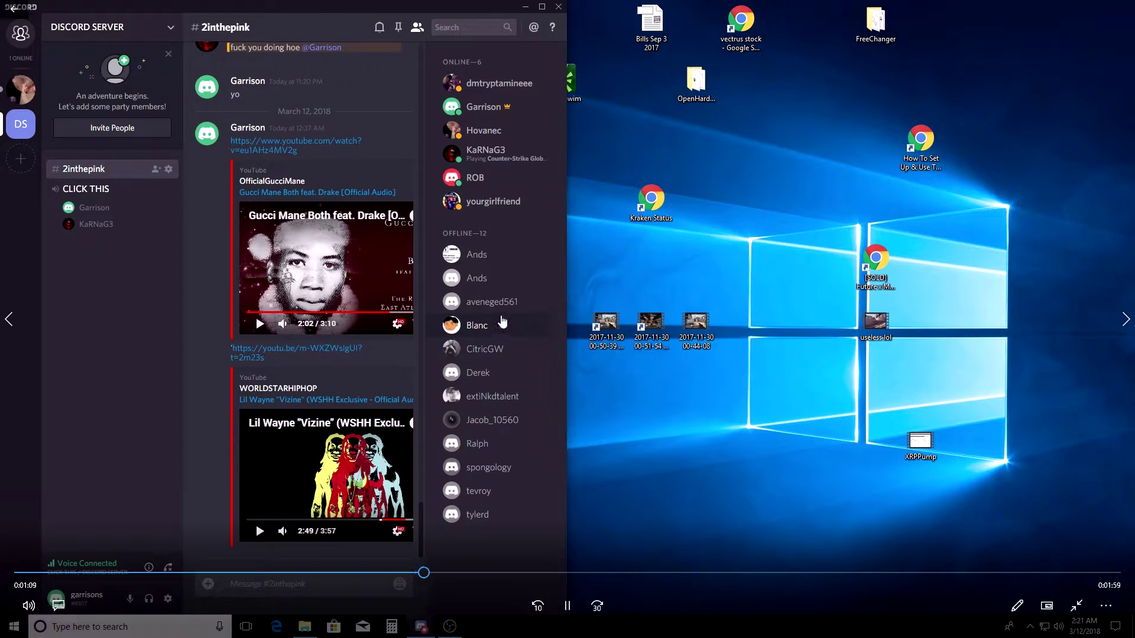
Step: Maximize the Discord window showing the 2inthepink channel
{"action": "left_click", "coordinate": [543, 9]}
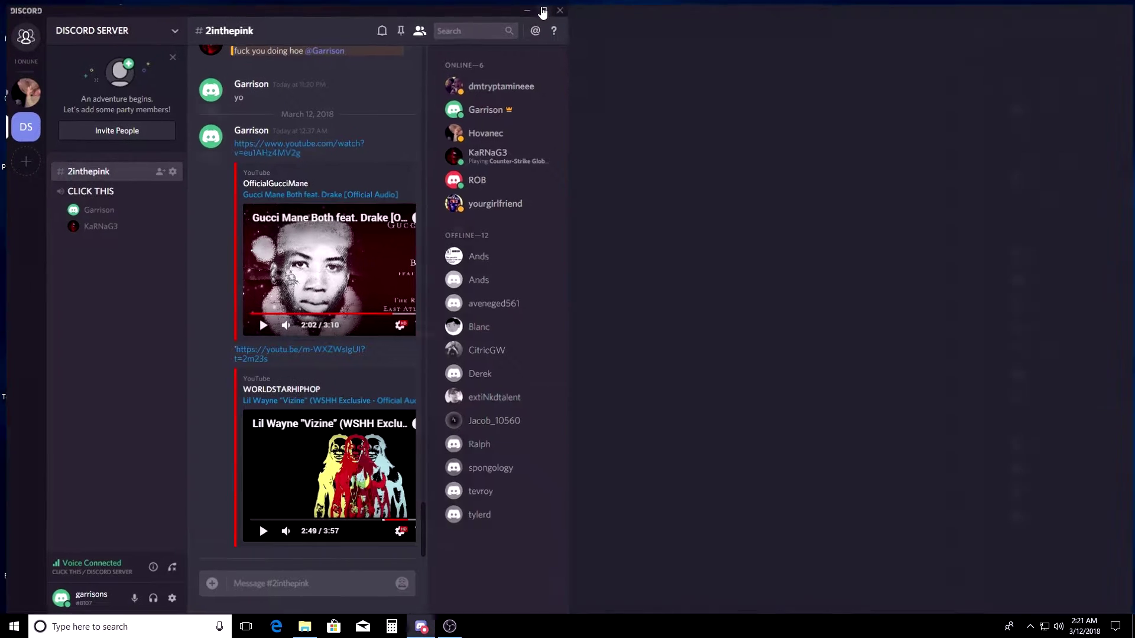